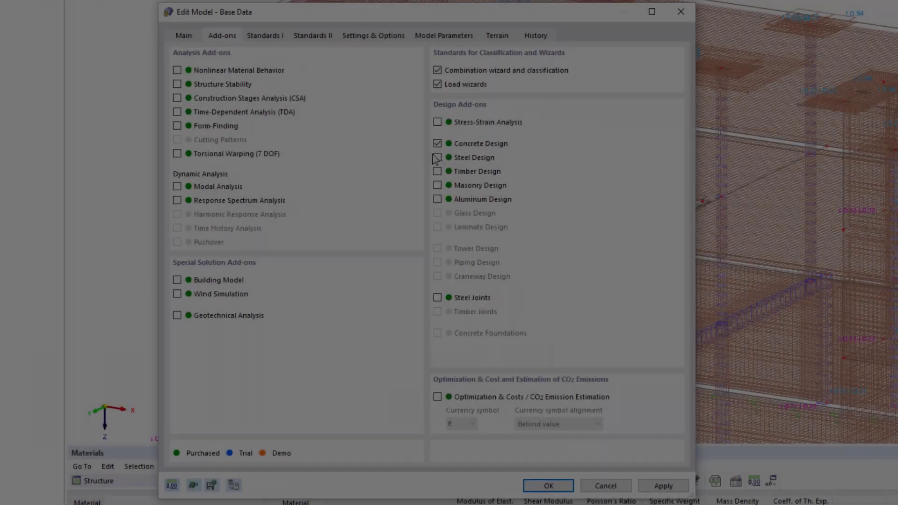
Tick the Building Model, Wind Simulation and Geotechnical Analysis add-ons and apply them.
click(437, 157)
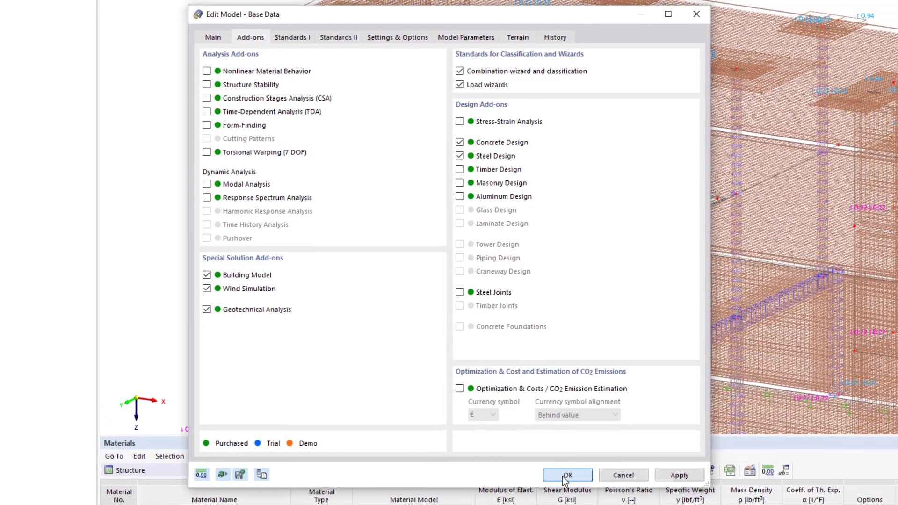
click(569, 477)
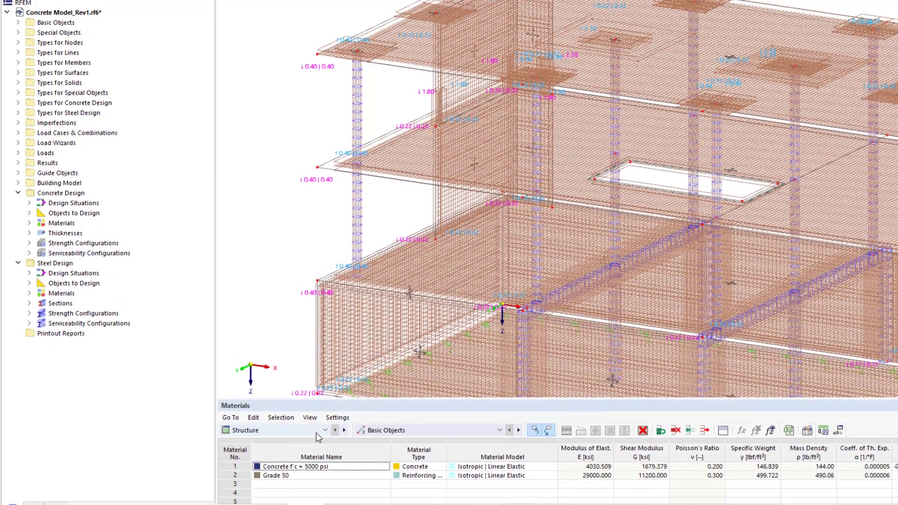
Show the Concrete Design objects-to-design and materials tables, then select member 8's stability check.
click(317, 432)
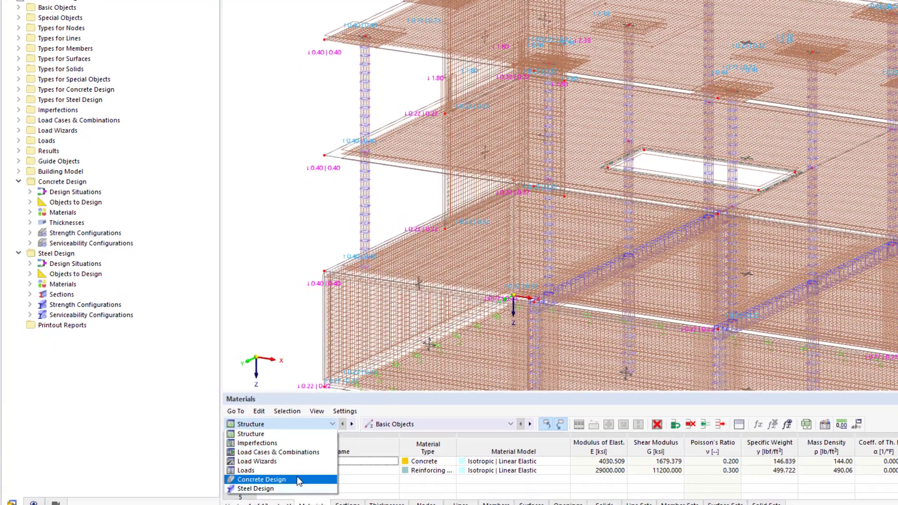
click(298, 483)
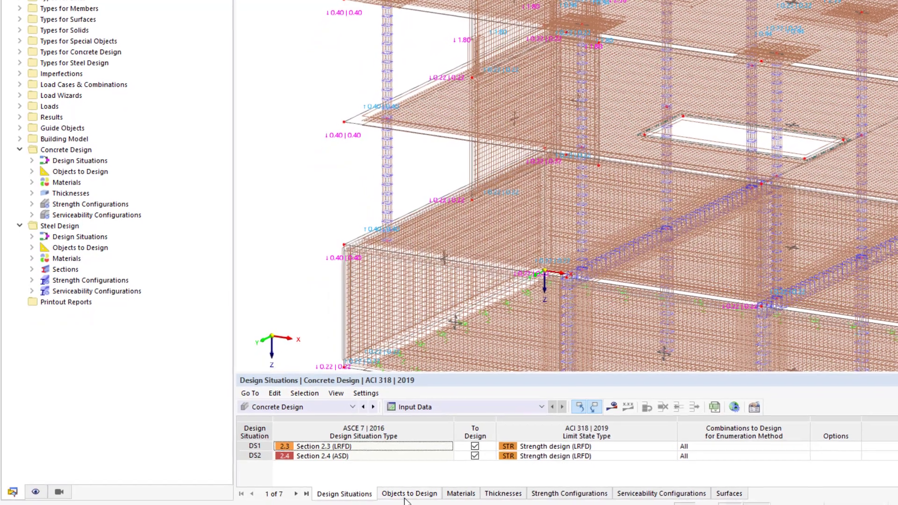
click(413, 495)
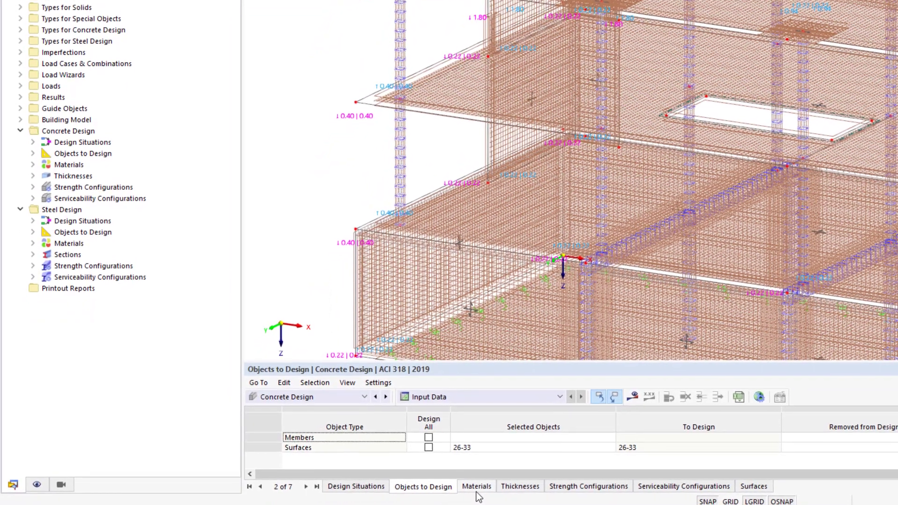
click(467, 492)
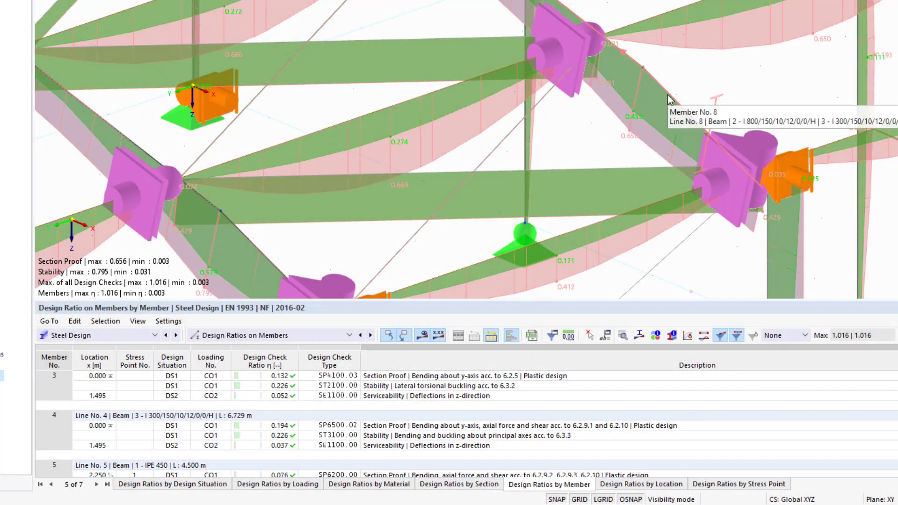
click(669, 99)
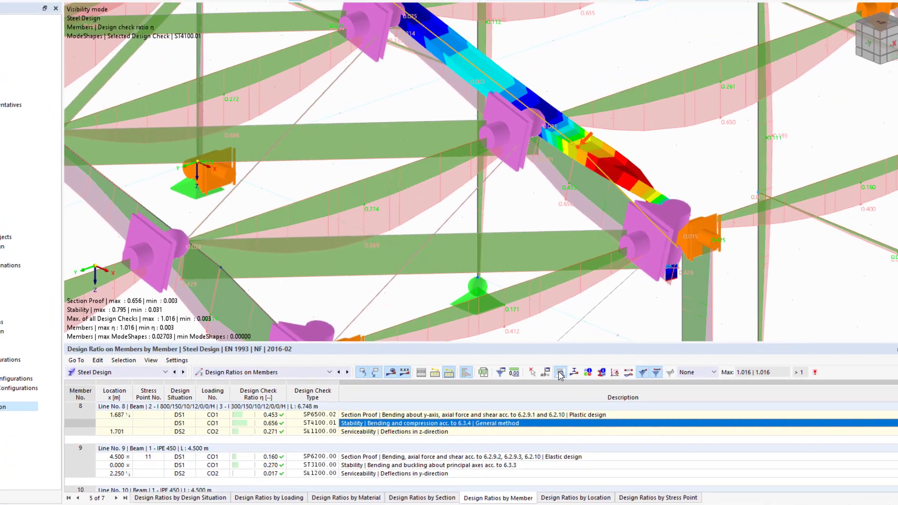
Open member 8's ST4100.01 check formulas and print them to the printout report.
click(572, 364)
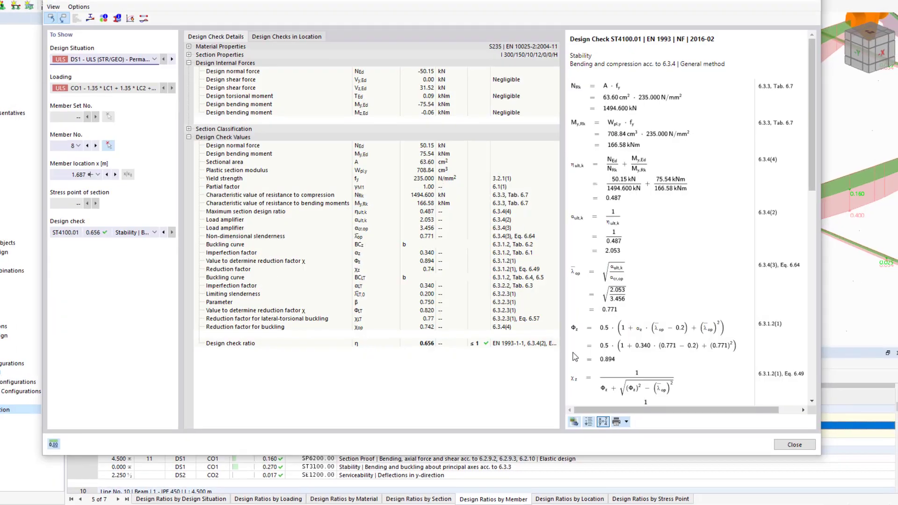
drag(815, 178, 816, 226)
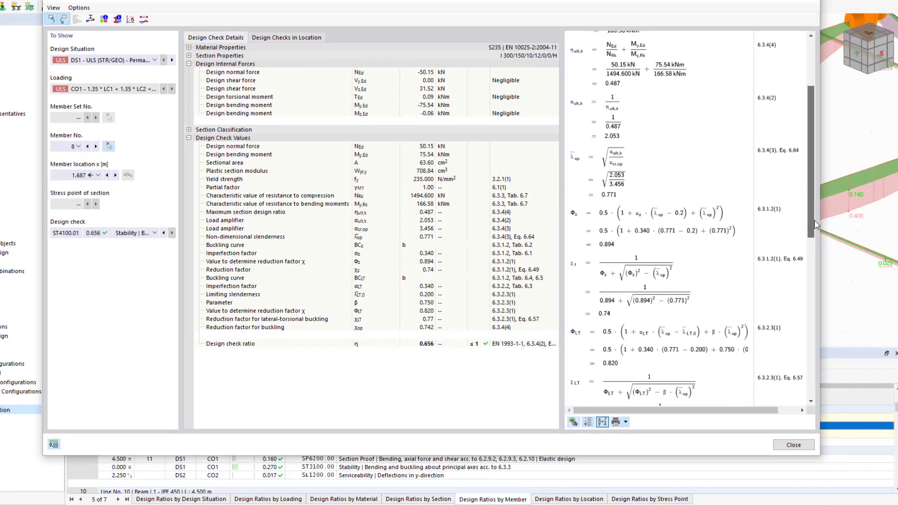
drag(818, 304, 819, 311)
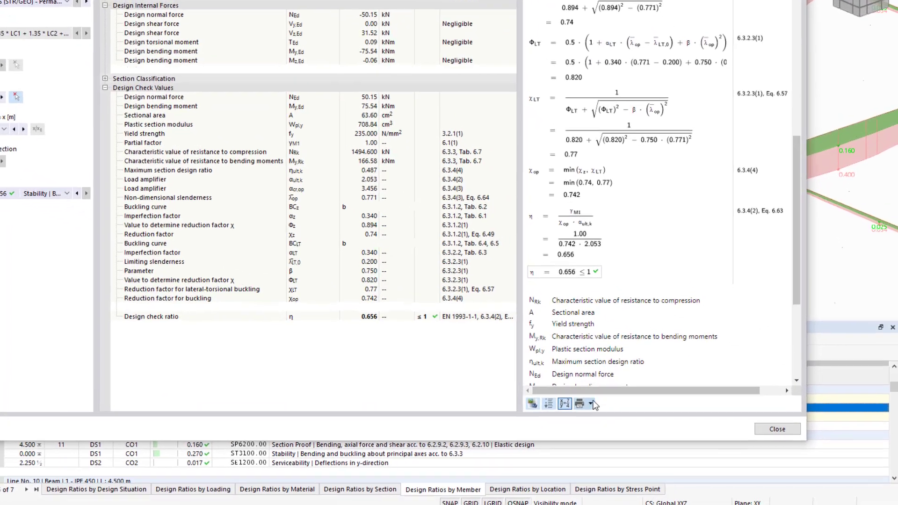
click(592, 404)
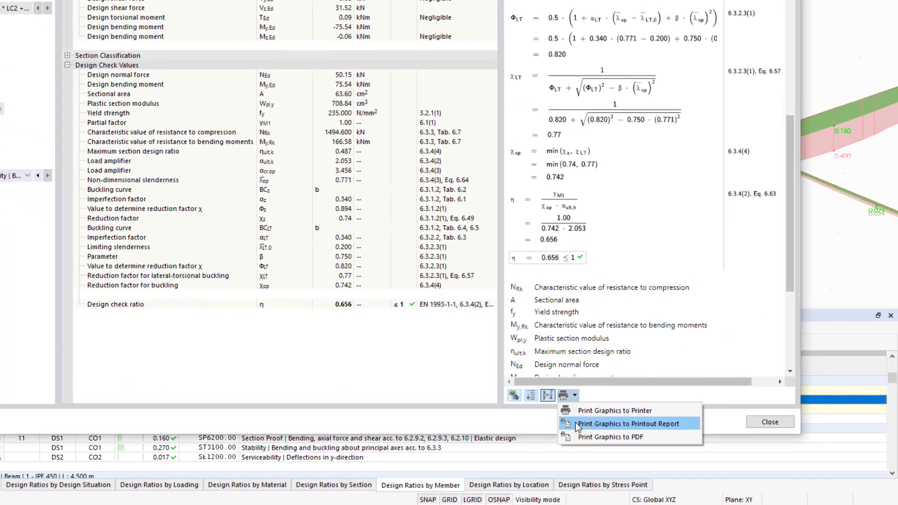
click(576, 423)
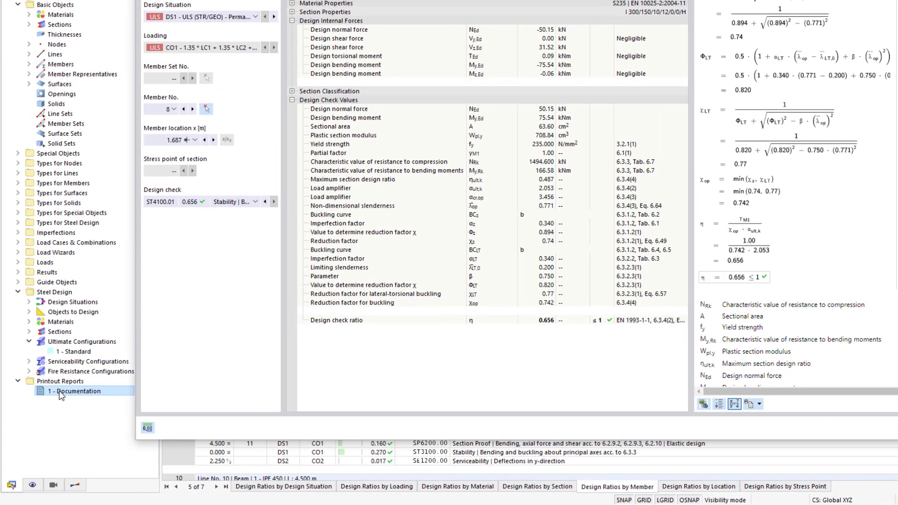
Open the 1 - Documentation report and jump to the Member No. 8 design check page.
click(59, 391)
double_click(58, 391)
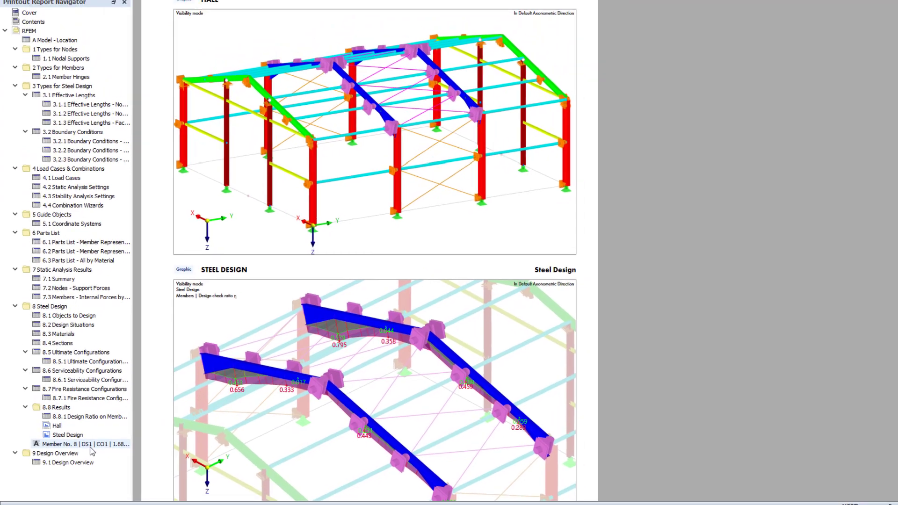
click(90, 438)
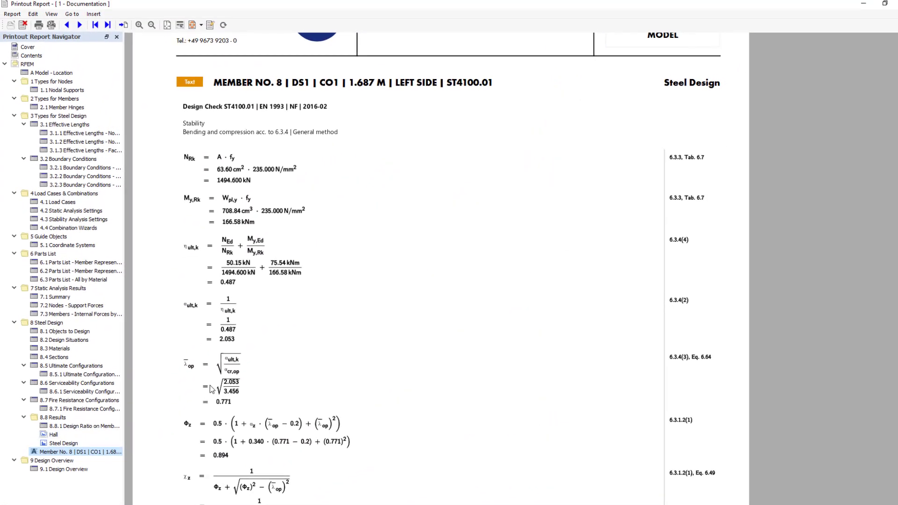
scroll(373, 316, down, 1)
scroll(372, 315, down, 2)
scroll(372, 316, down, 2)
scroll(374, 327, down, 2)
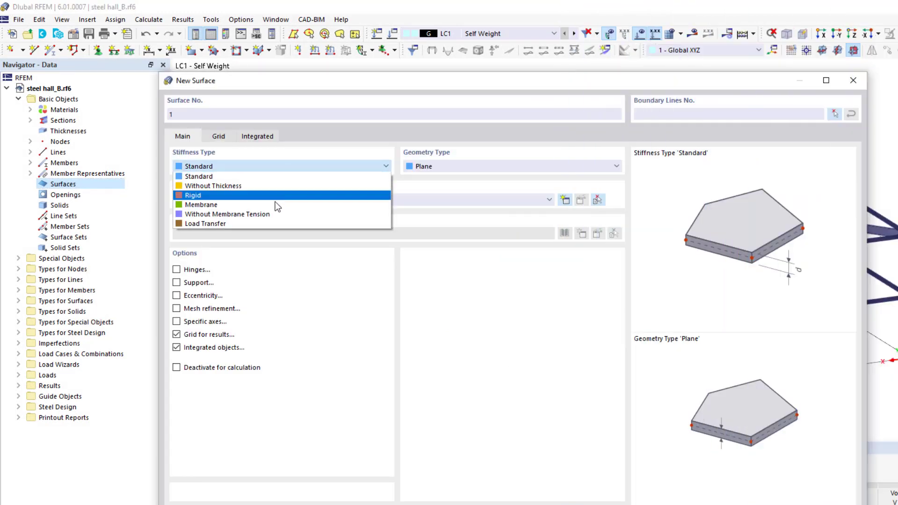
Define Load Transfer roof surfaces from picked lines and load surfaces 1 and 2 with 0.25 kN/m².
click(269, 223)
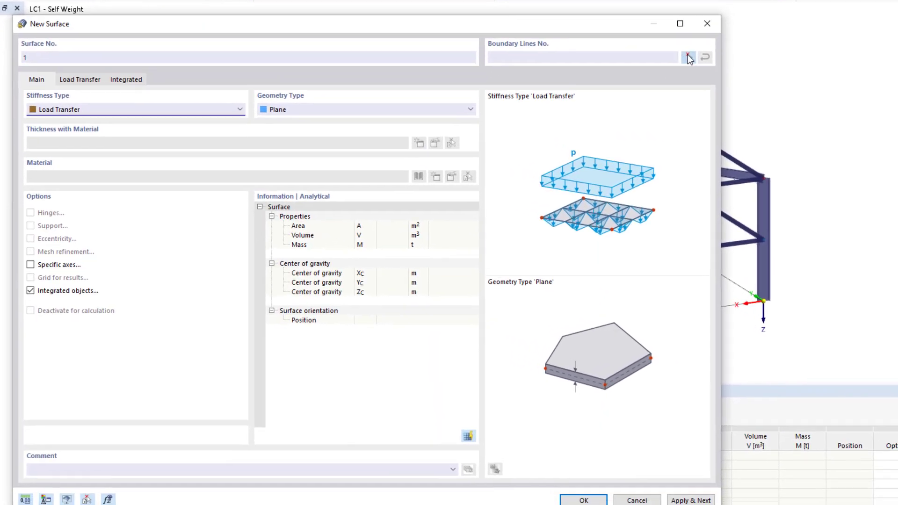
click(688, 58)
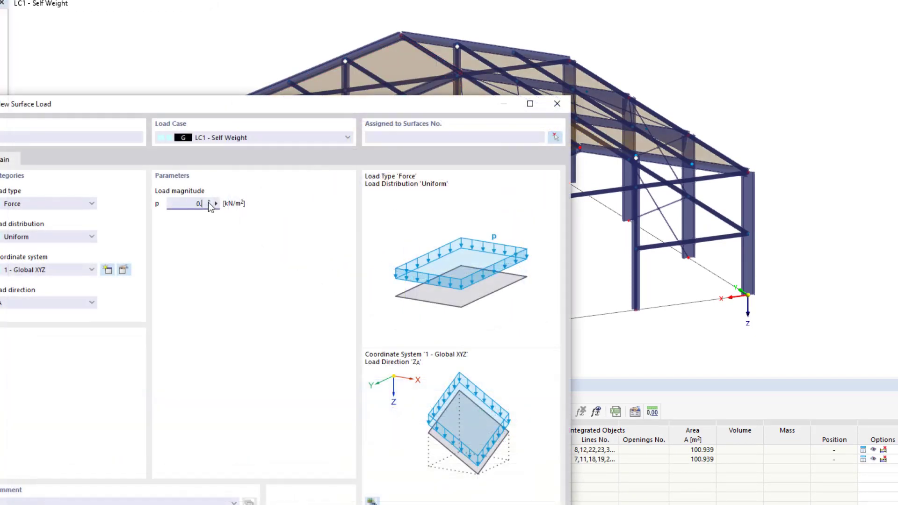
text(25)
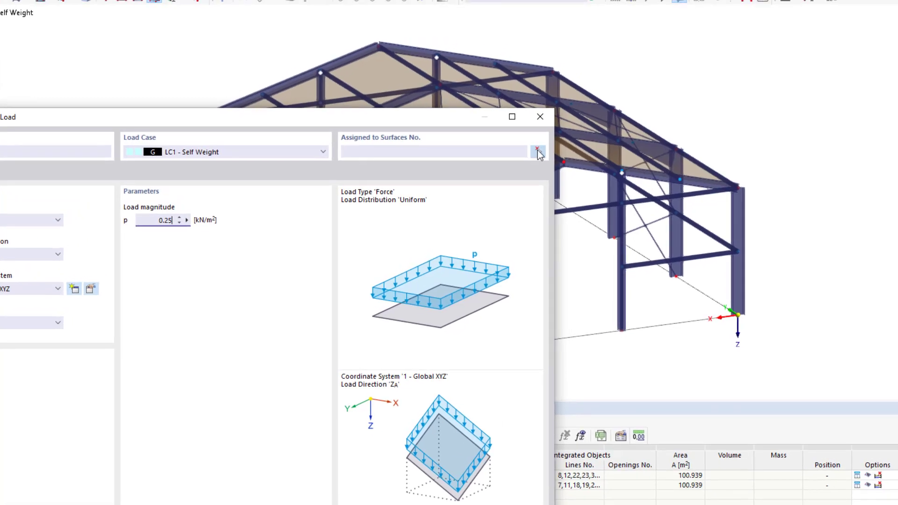
click(538, 152)
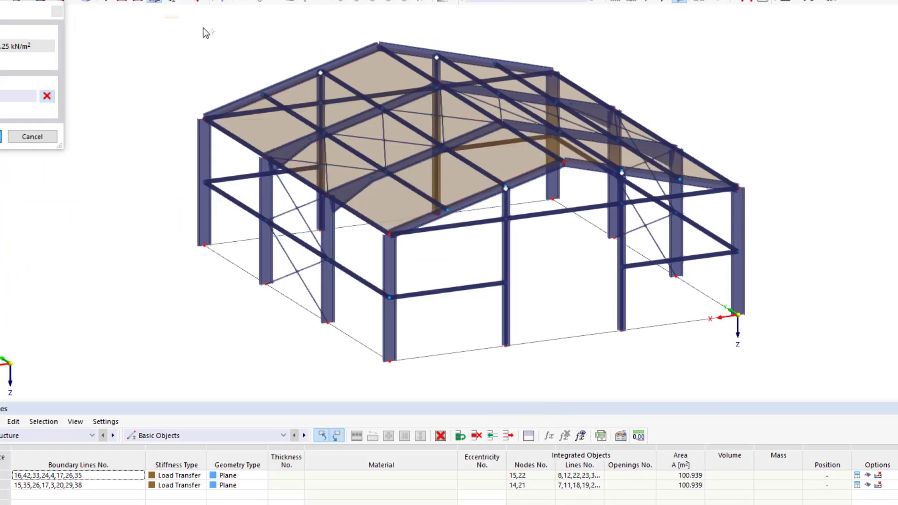
drag(231, 42, 807, 247)
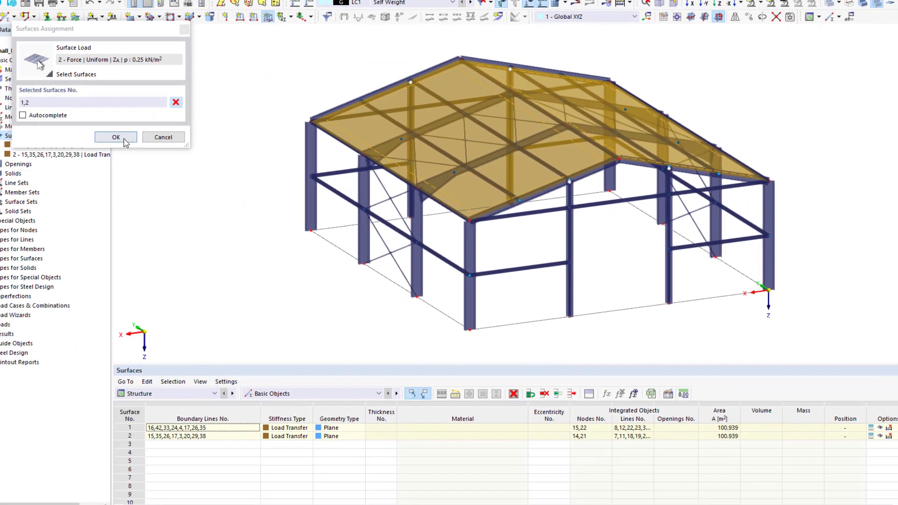
click(112, 137)
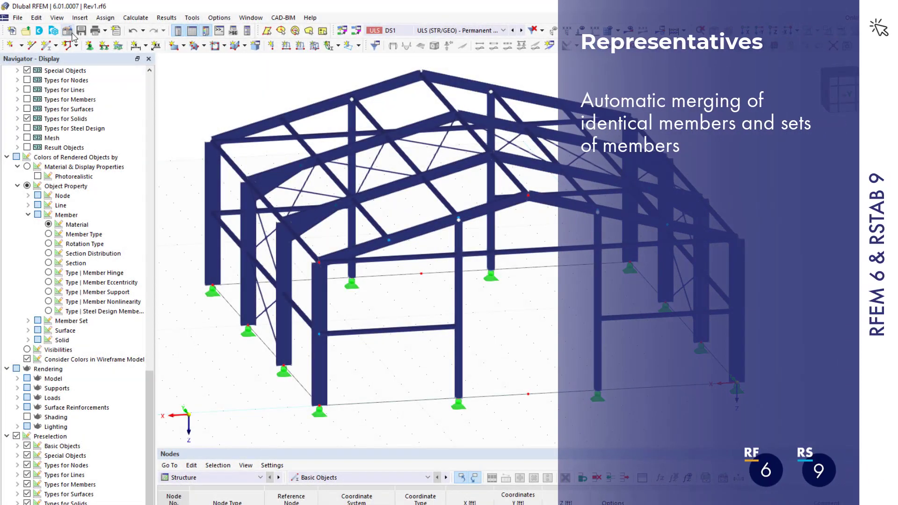
Enable Member Representatives in the model settings and colour the frame by member representative.
click(68, 31)
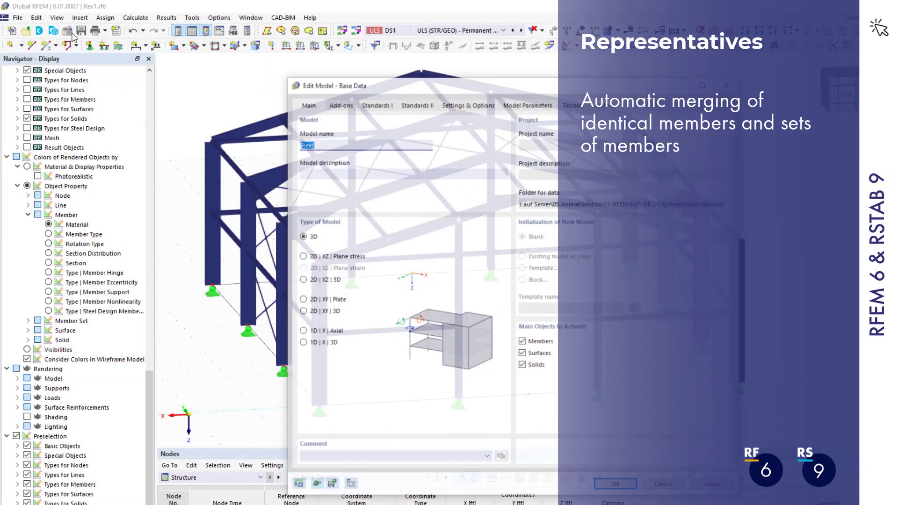
click(459, 89)
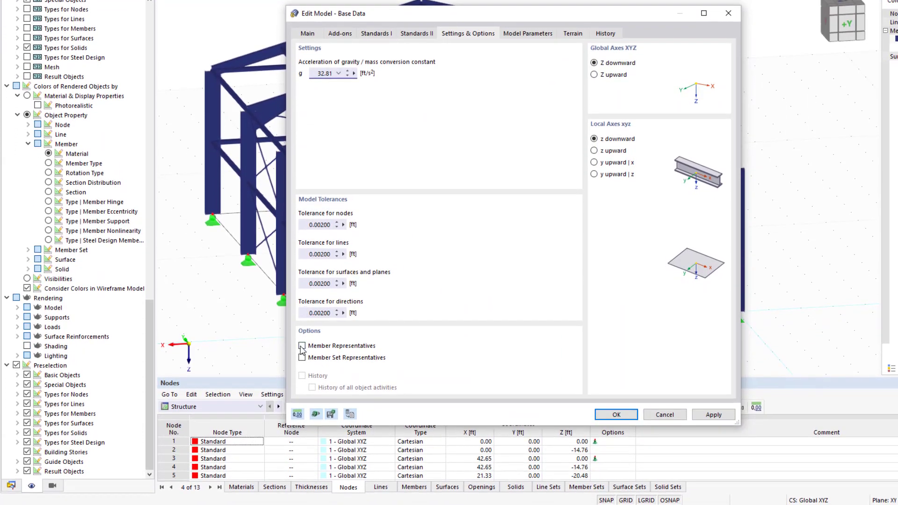
click(617, 416)
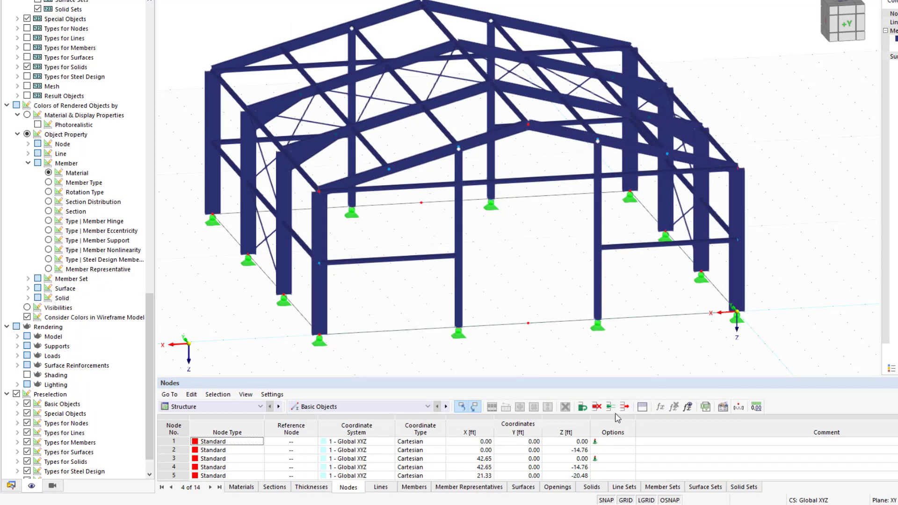
click(49, 269)
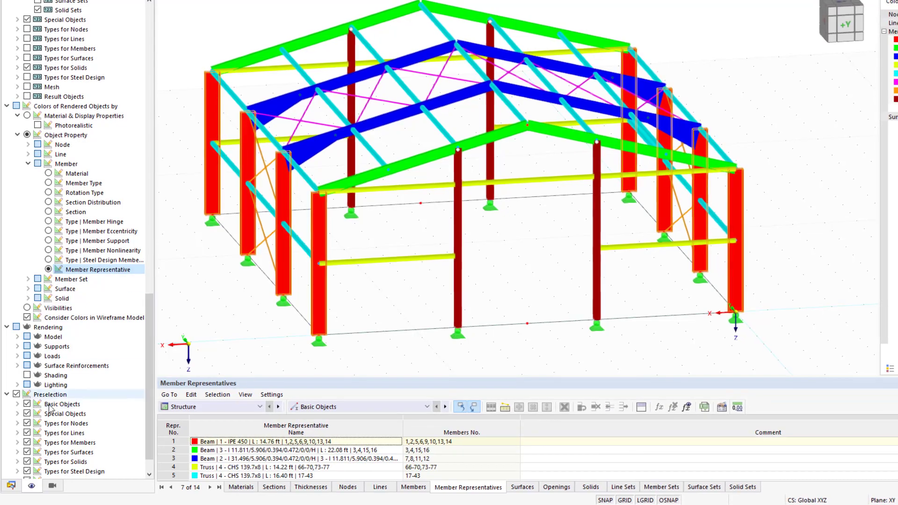
Show member representatives 1 to 6 (beams, trusses, tension bracing) solid in Visibilities.
click(51, 485)
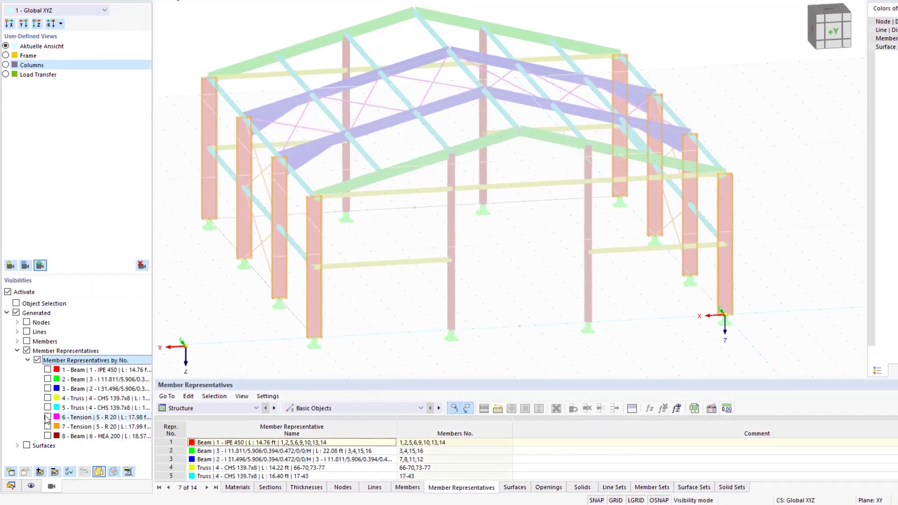
click(48, 370)
click(46, 382)
click(47, 391)
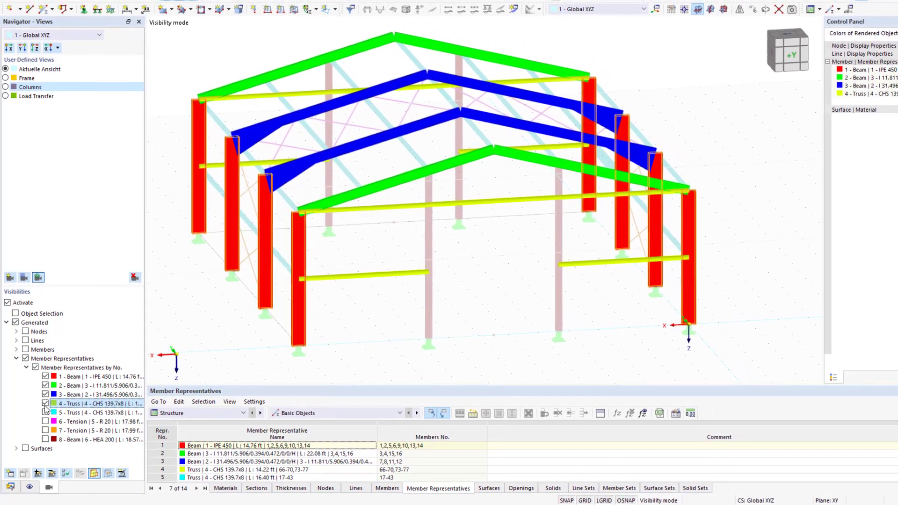
click(46, 404)
click(45, 421)
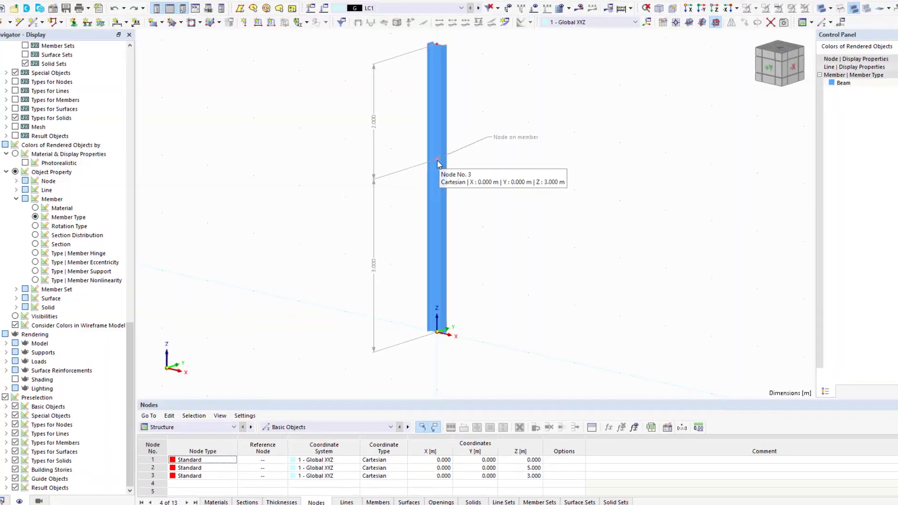
Make node 3 an On Member node at 60% of member 1, then tilt the column.
double_click(437, 164)
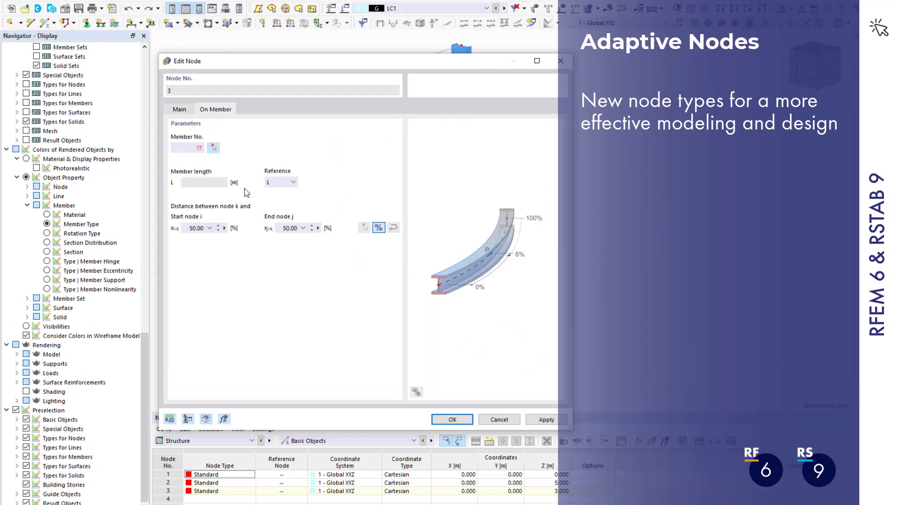
click(214, 148)
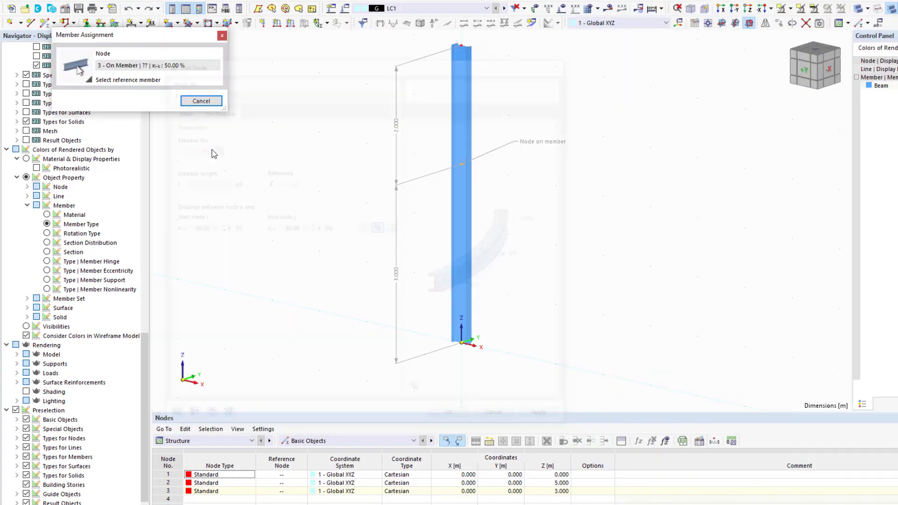
click(457, 127)
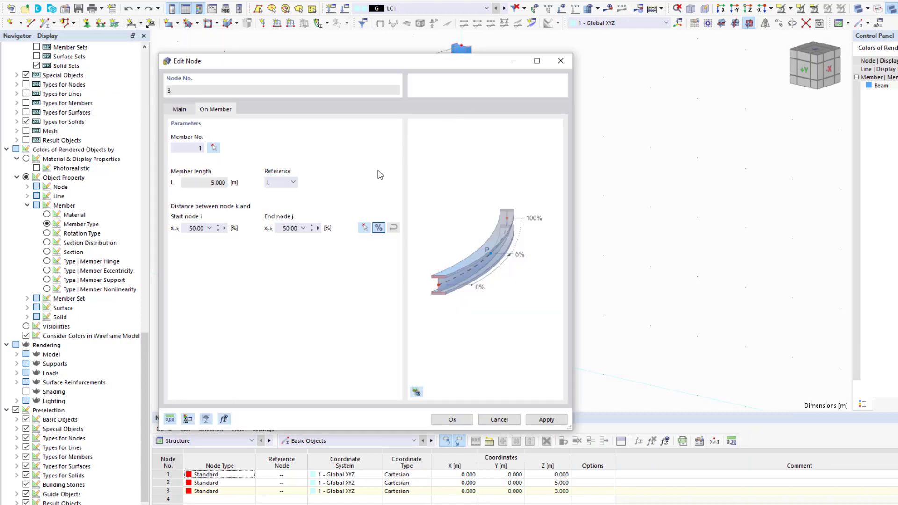
click(364, 228)
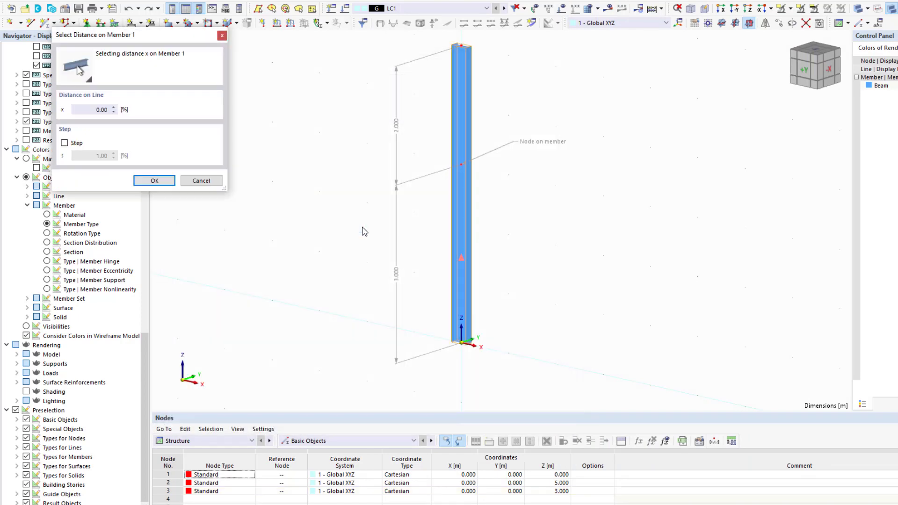
click(461, 170)
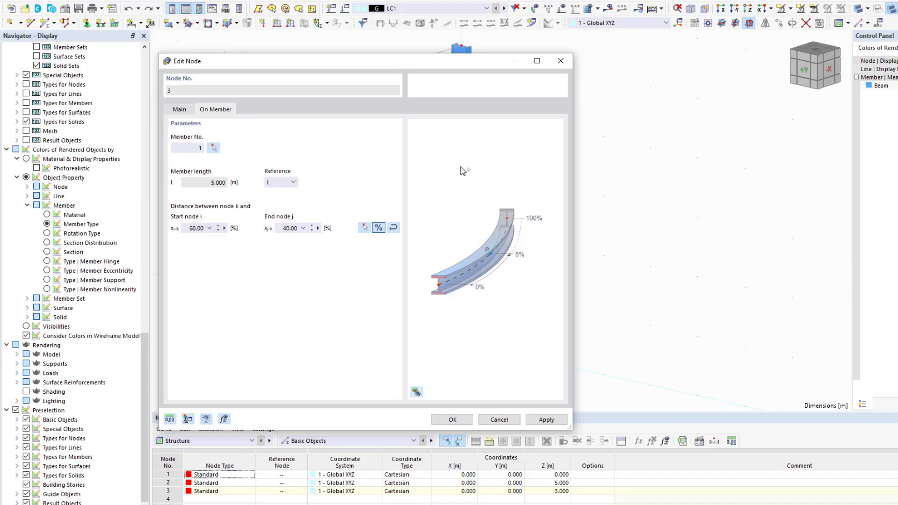
click(446, 418)
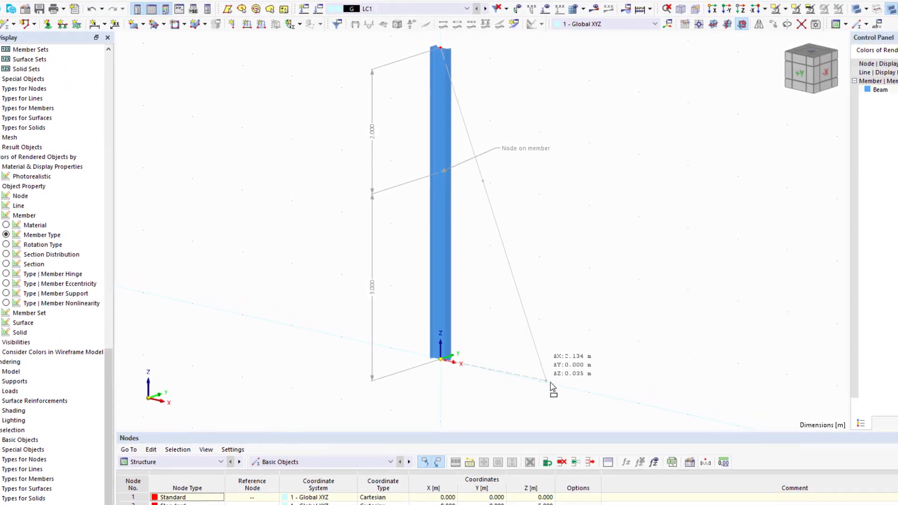
click(586, 400)
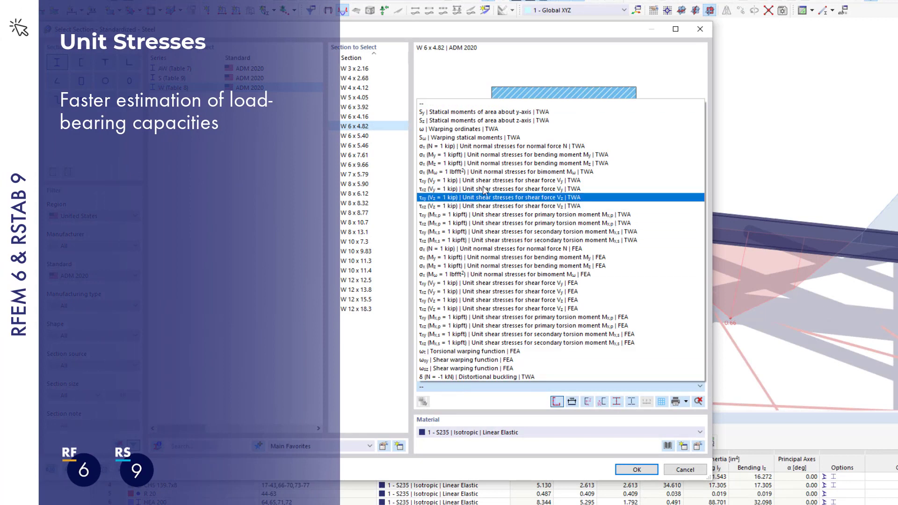
Display σx (Mz = 1 kipft) FEA unit stresses for the W 8 x 6.12 section.
click(493, 156)
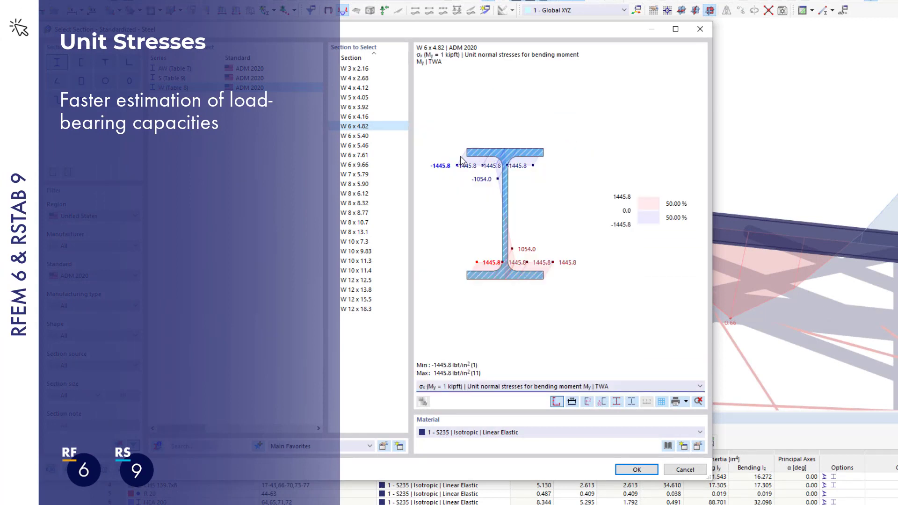
click(371, 156)
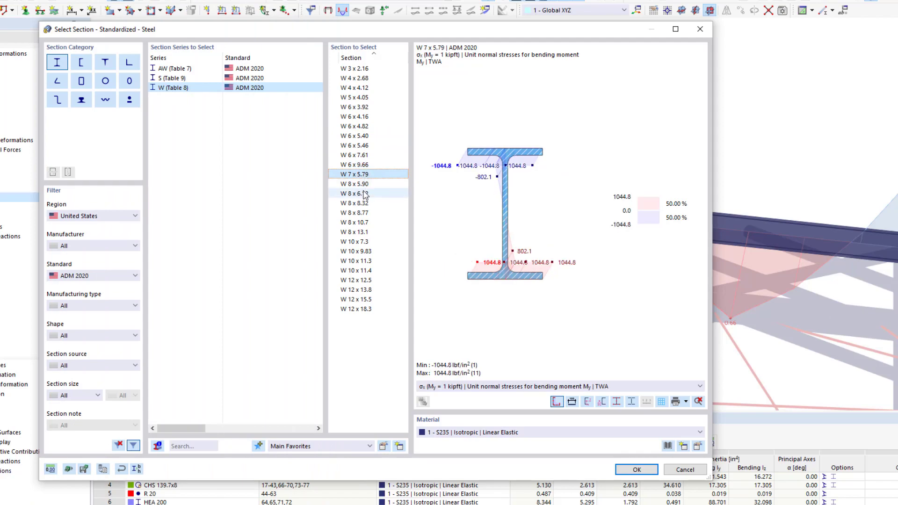
click(462, 387)
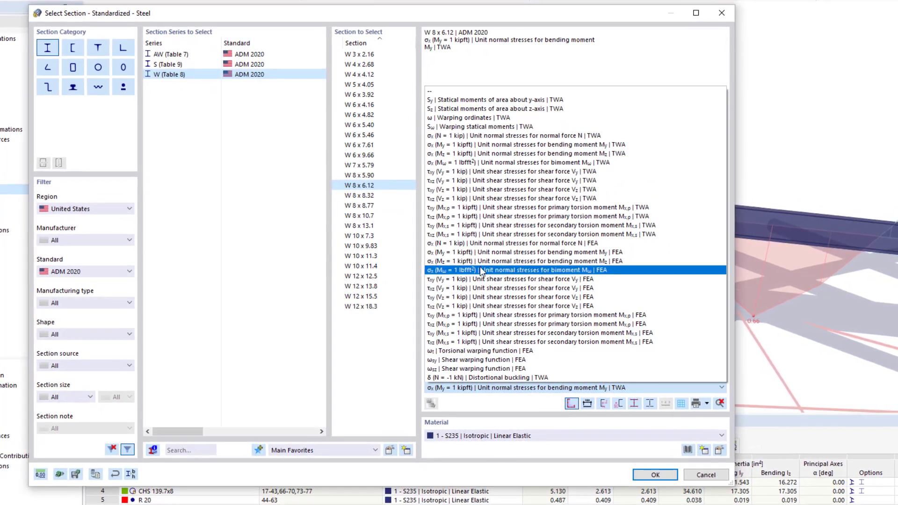
click(481, 261)
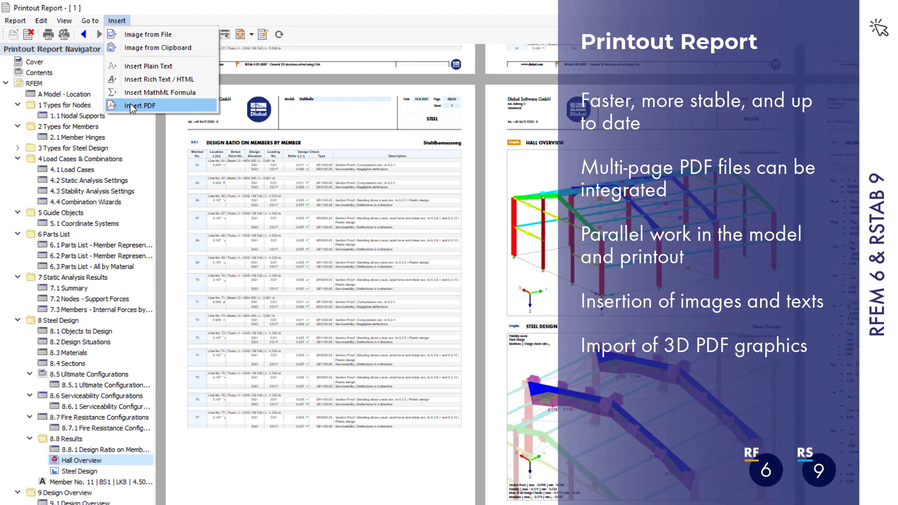
Insert the Preliminary remarks_Structural design PDF and drag it to the report's top.
click(130, 104)
click(130, 102)
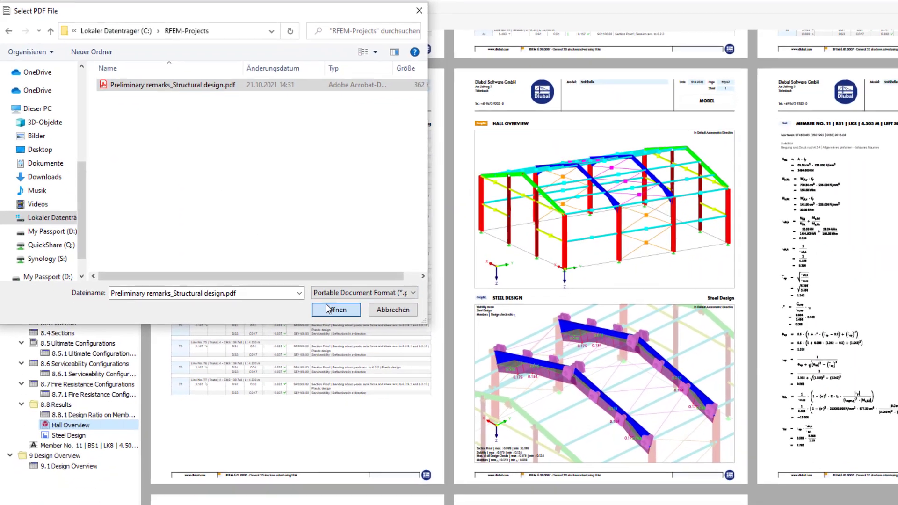
click(360, 338)
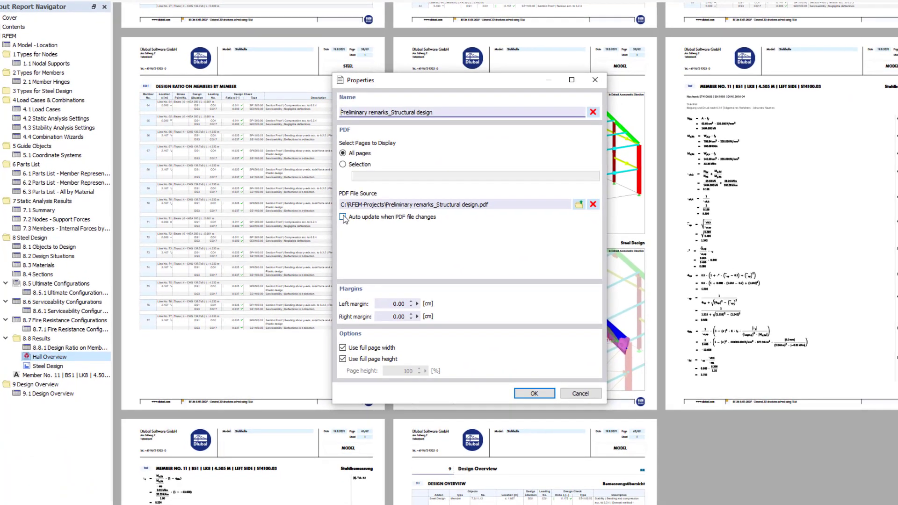
click(523, 395)
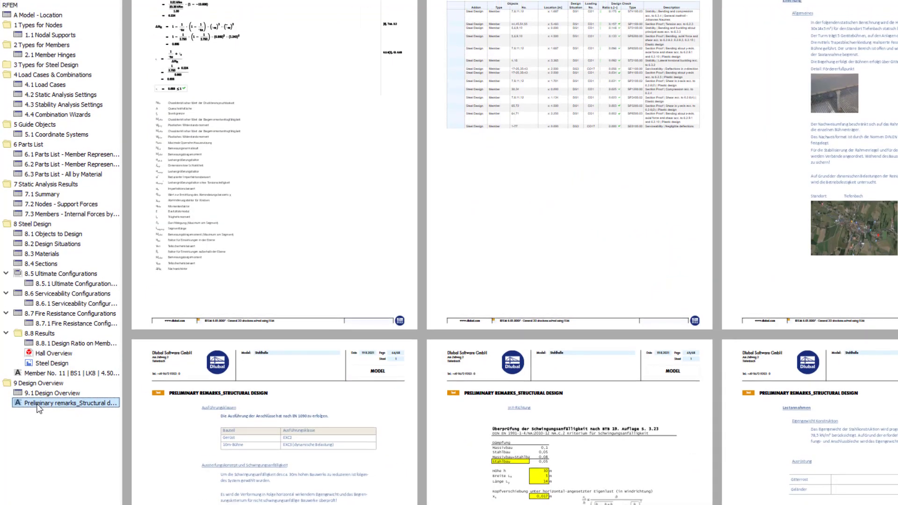
drag(39, 399, 60, 60)
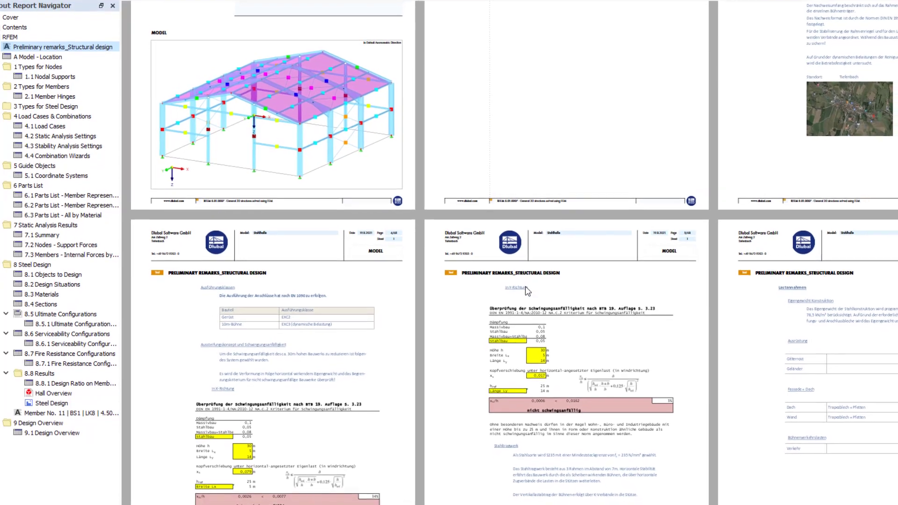
scroll(520, 271, down, 2)
scroll(520, 271, down, 2)
scroll(519, 268, down, 2)
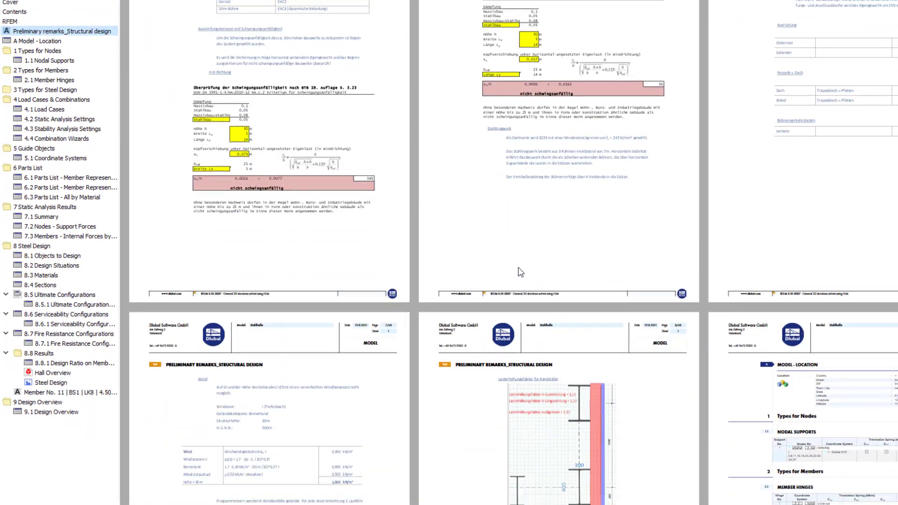
scroll(518, 267, down, 2)
scroll(519, 267, down, 1)
scroll(633, 110, down, 1)
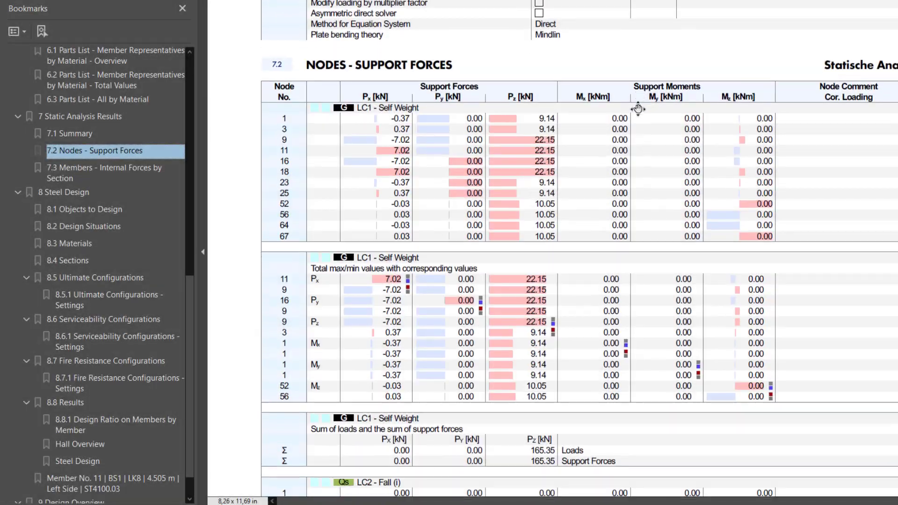
scroll(634, 110, down, 1)
scroll(638, 108, down, 1)
scroll(638, 109, down, 1)
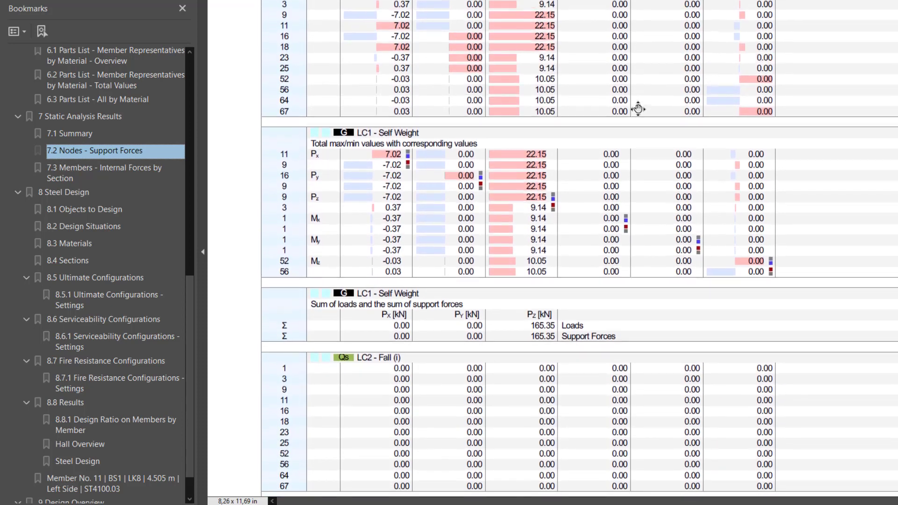
scroll(635, 114, down, 1)
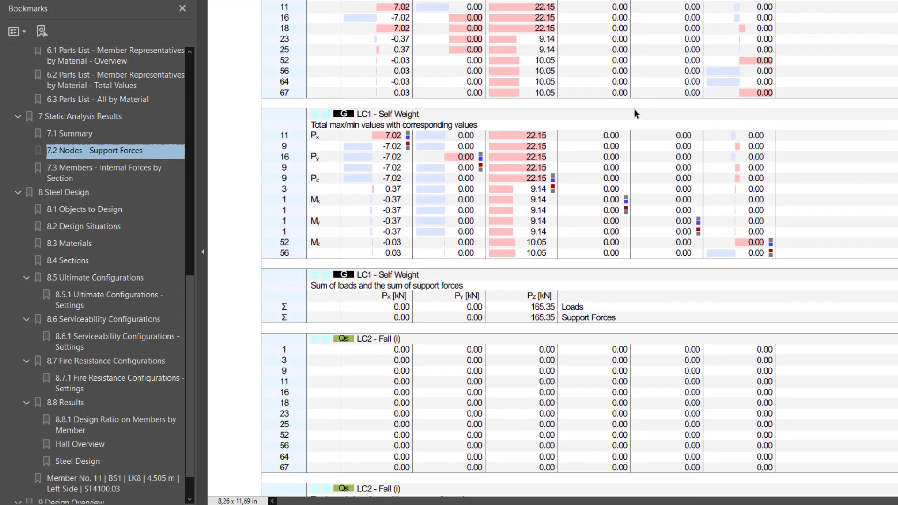
Jump through the 8.2 Design Situations and Hall Overview bookmarks, then rotate the 3D hall.
click(104, 227)
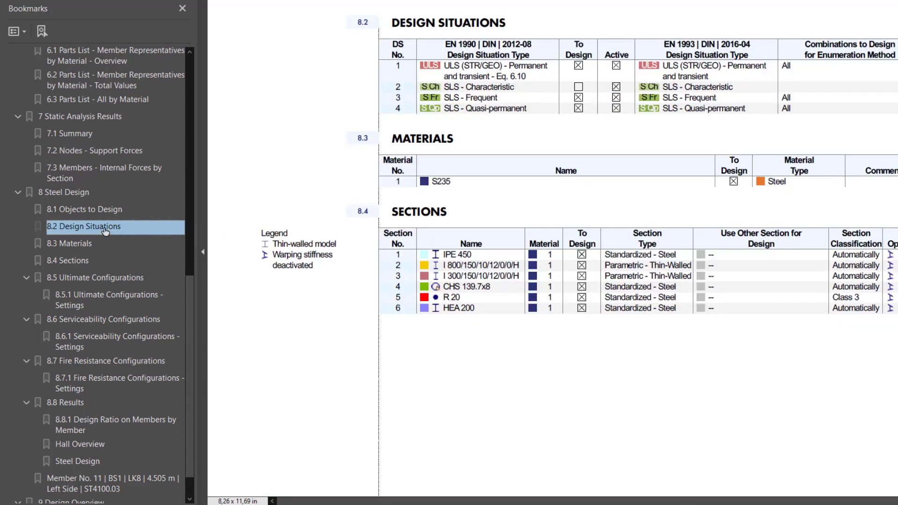
click(92, 446)
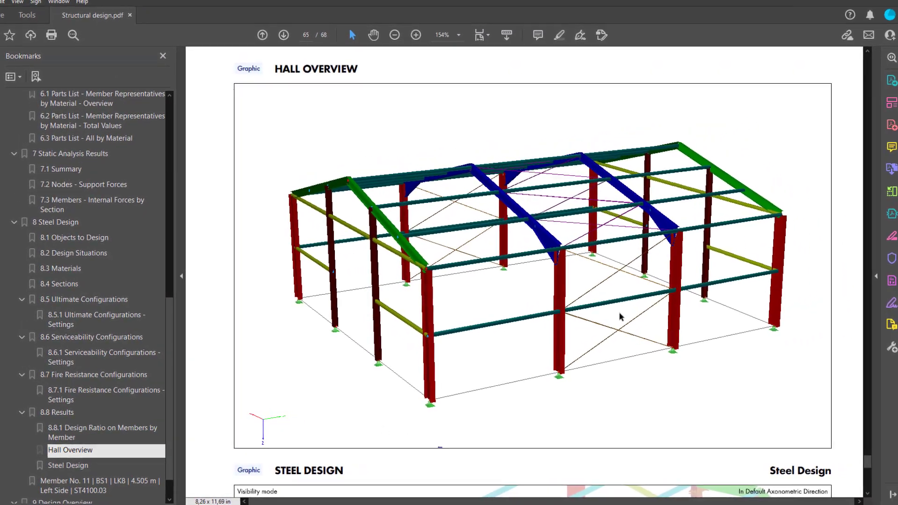
mouse_move(618, 317)
mouse_down()
mouse_move(550, 323)
mouse_move(415, 274)
mouse_move(395, 315)
mouse_up()
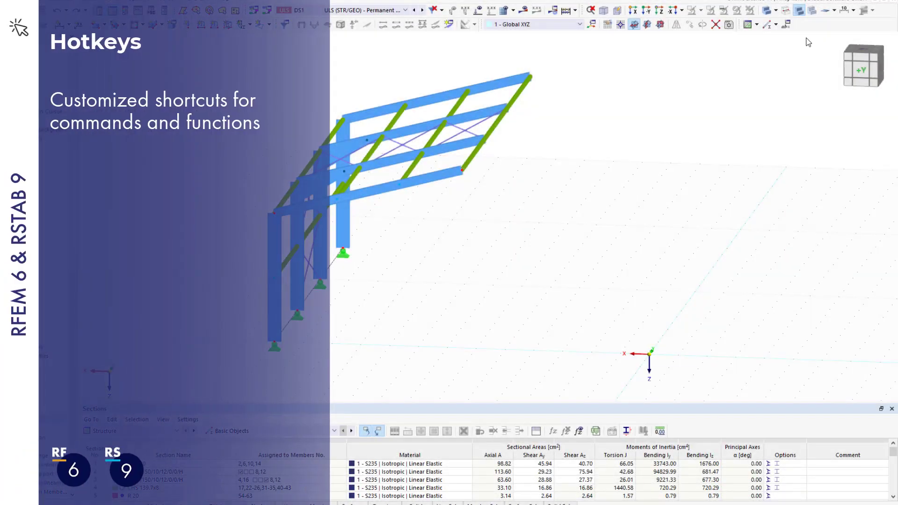
Give Mirror Selected Objects a custom shortcut, then select the whole model and start mirroring it.
right_click(807, 29)
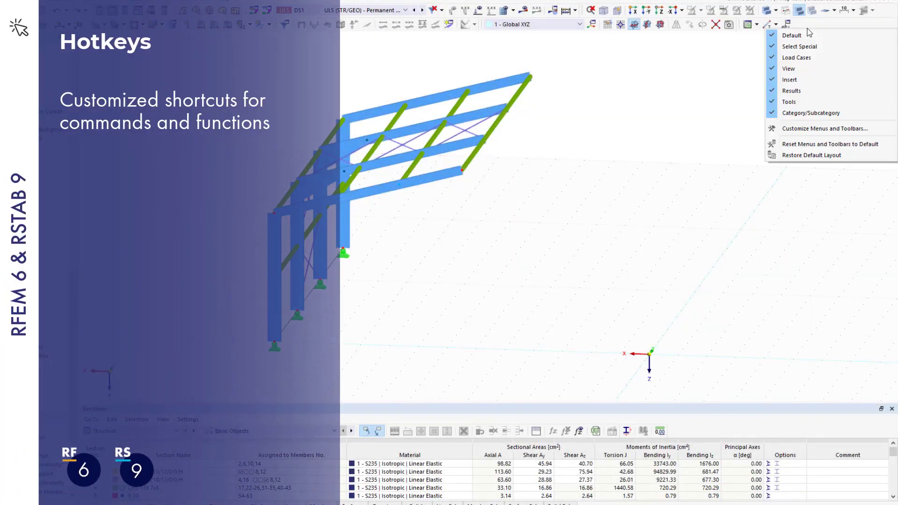
click(811, 130)
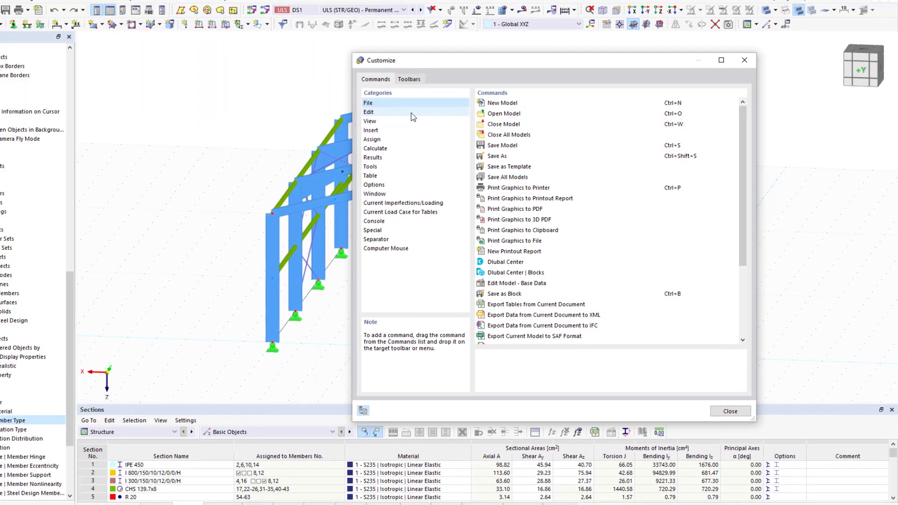
click(412, 113)
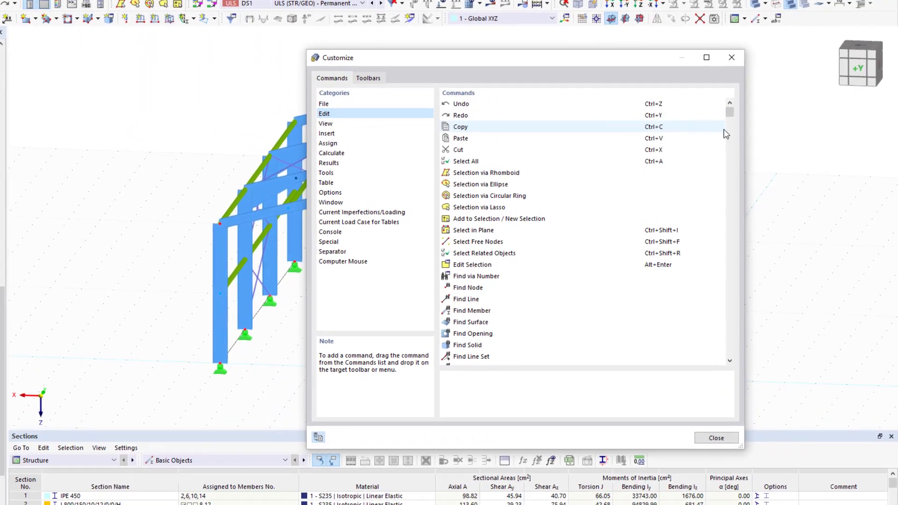
click(730, 131)
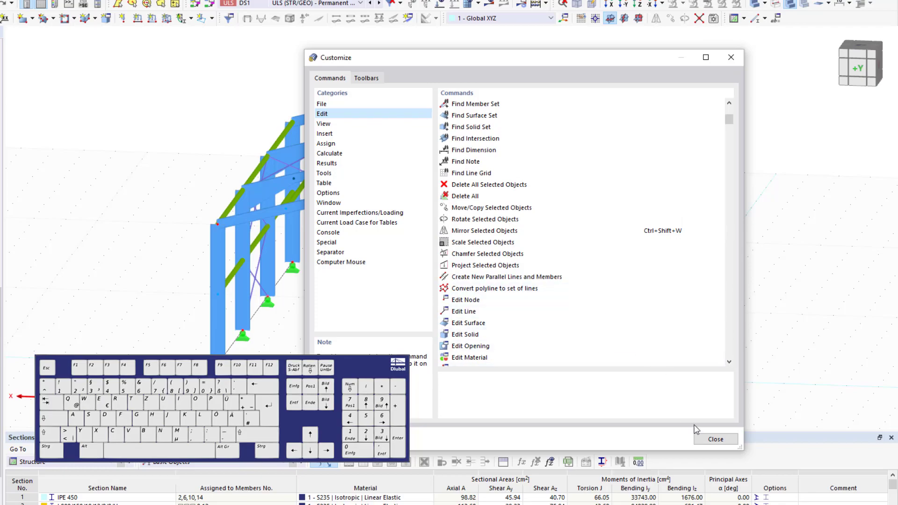
click(715, 438)
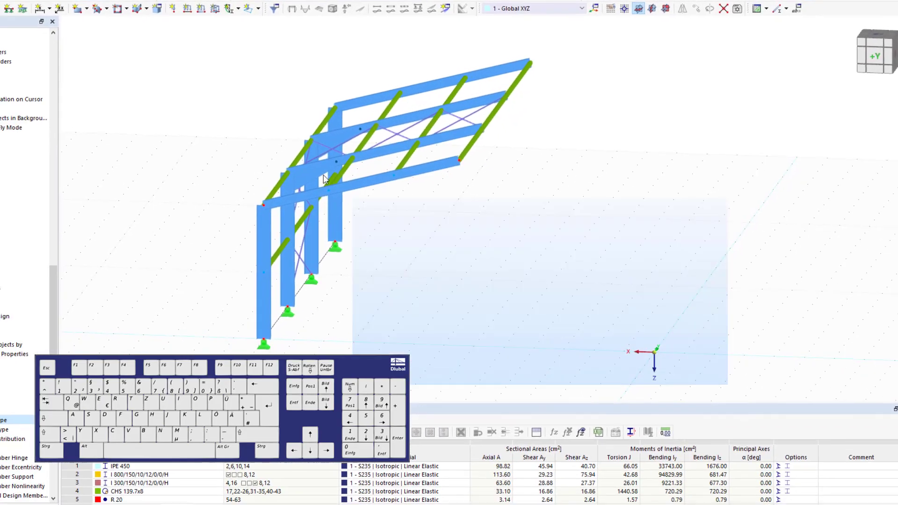
key(ctrl+a)
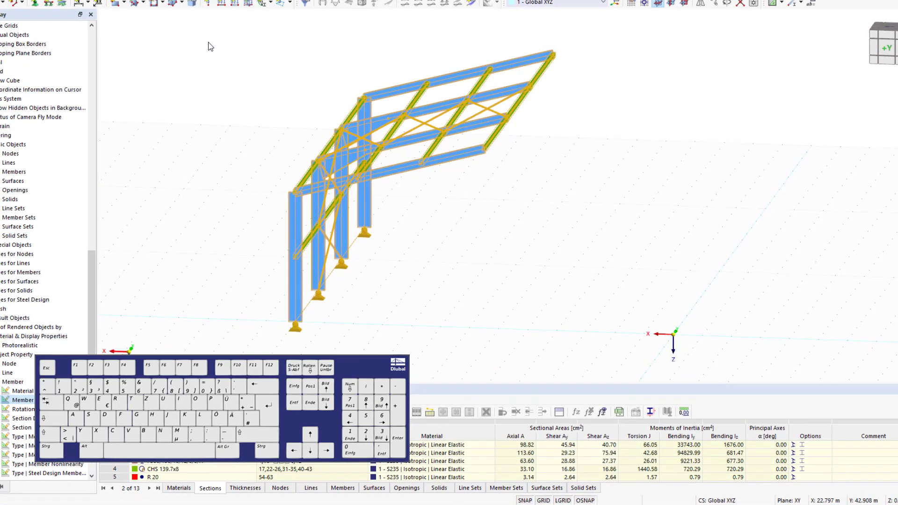
key(ctrl+w)
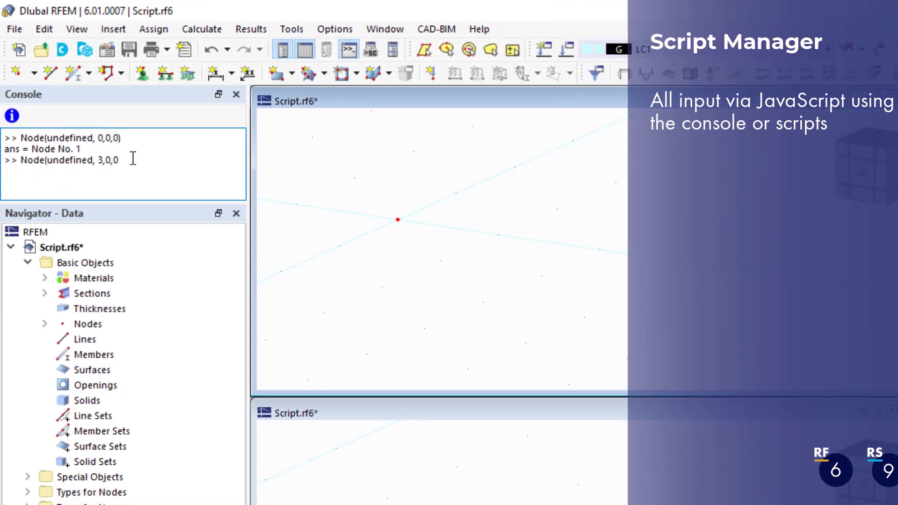
text(,0))
Run the console command Node(undefined, 3,0,0) to create node 2 at (3, 0, 0).
key(Return)
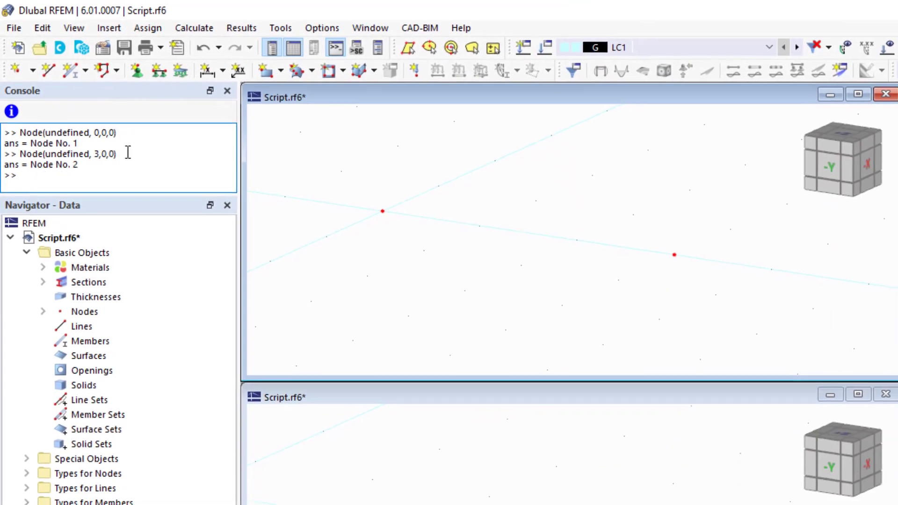
text(Node(un)
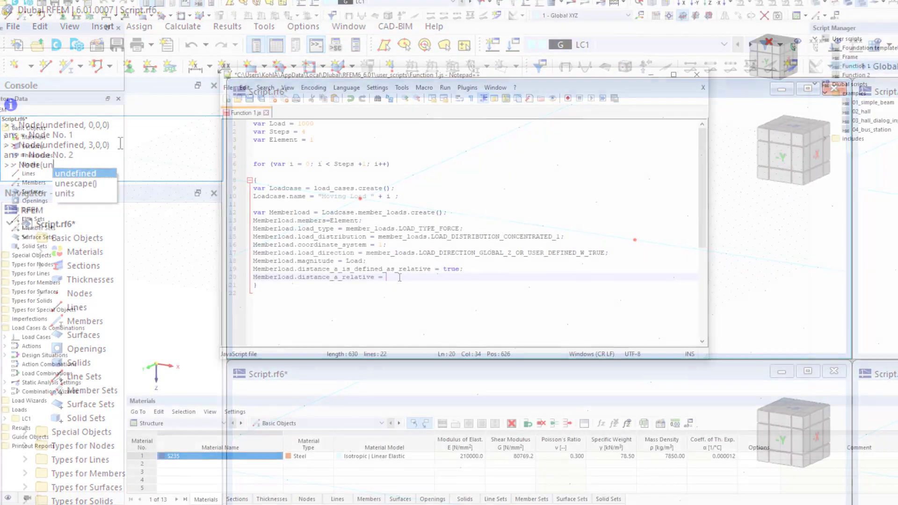
text(Steps)
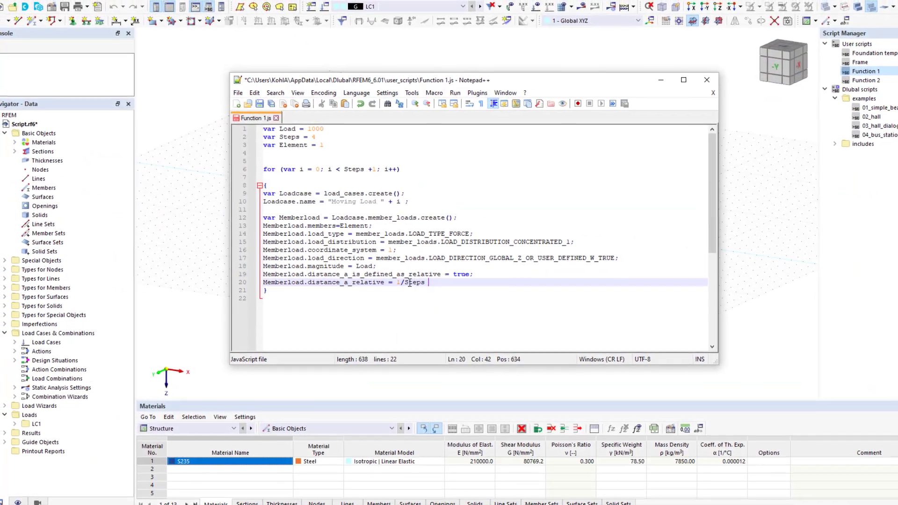
text(*i)
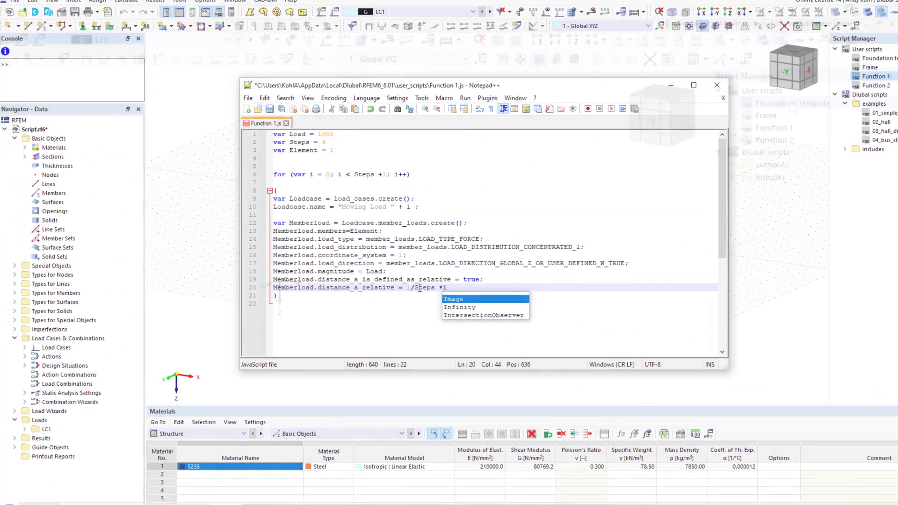
text(;)
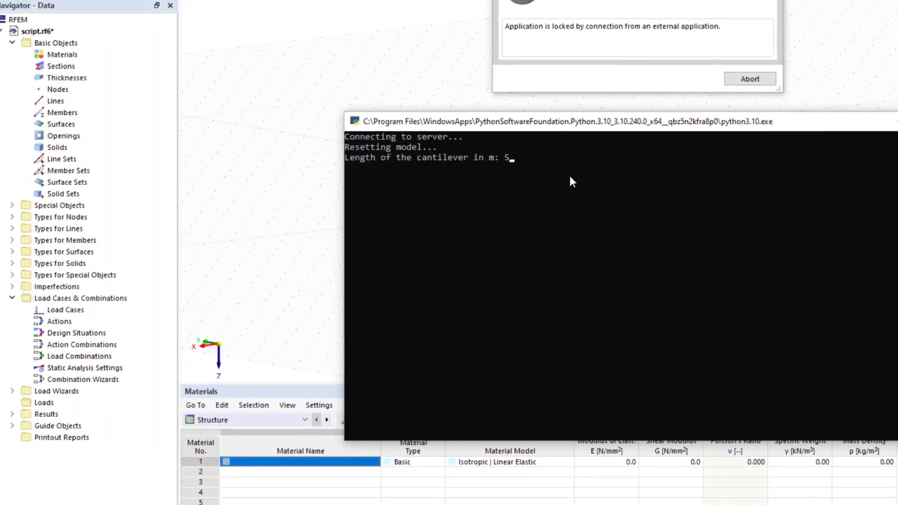
text(5)
Enter a 5 m cantilever length and a 4 kN force in the Python script.
key(Return)
text(4)
key(Return)
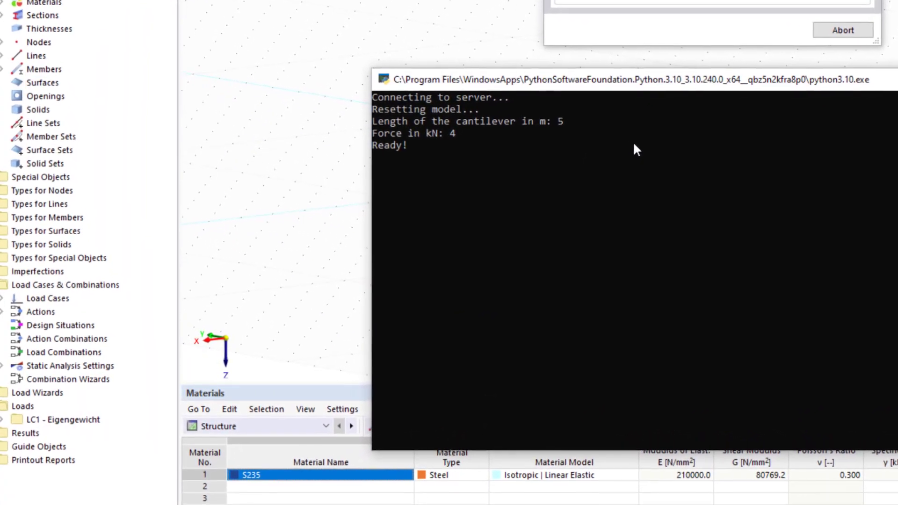